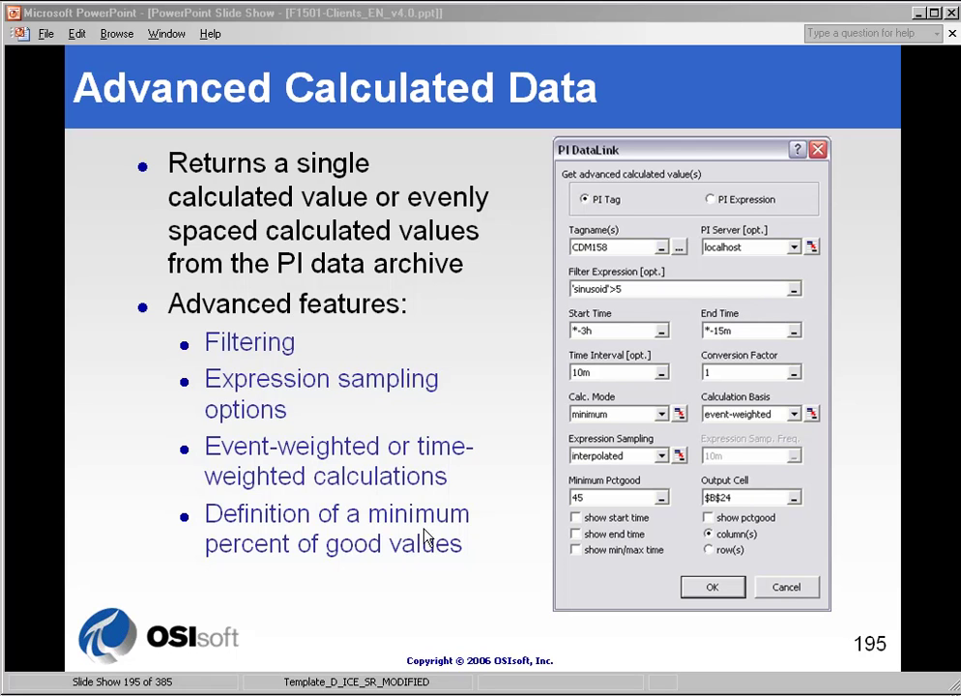
Leave the PowerPoint slide show for the Excel workbook listing tag cdt158, start *-8h and end *
{"action": "left_click", "coordinate": [259, 352]}
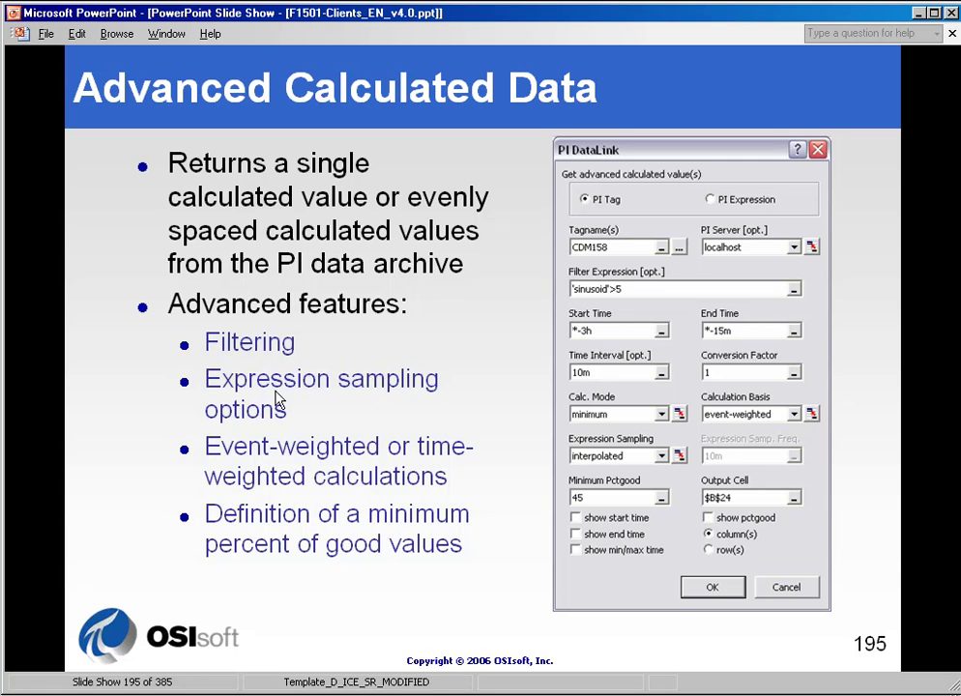
{"action": "left_click", "coordinate": [301, 469]}
{"action": "key", "text": "alt+Tab"}
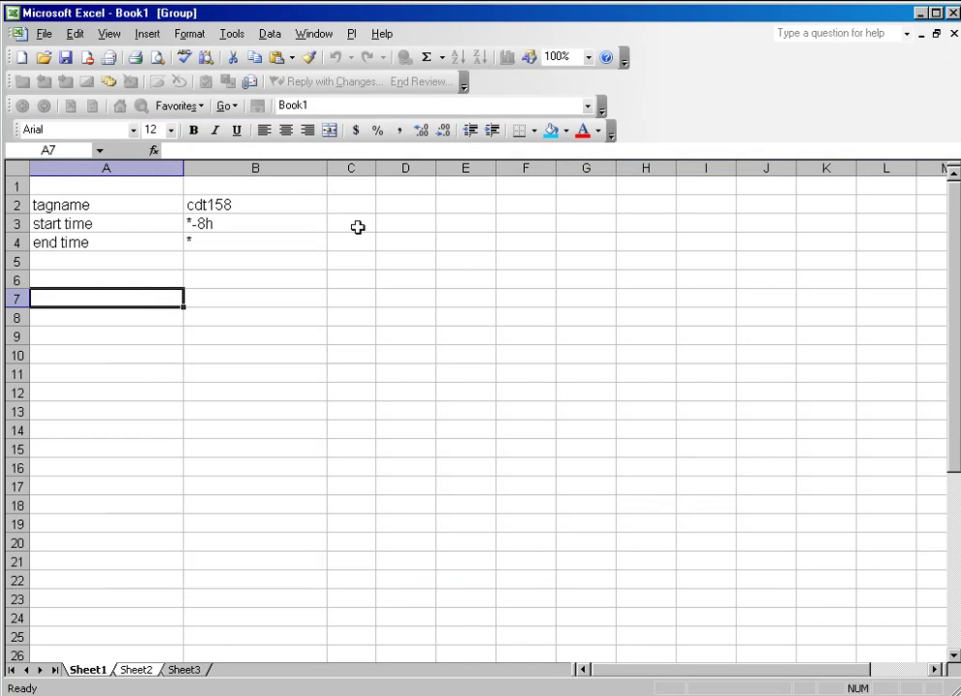
Start an Advanced Calculated Data function using B2 as tag, B3 as start and B4 as end time
{"action": "left_click", "coordinate": [352, 35]}
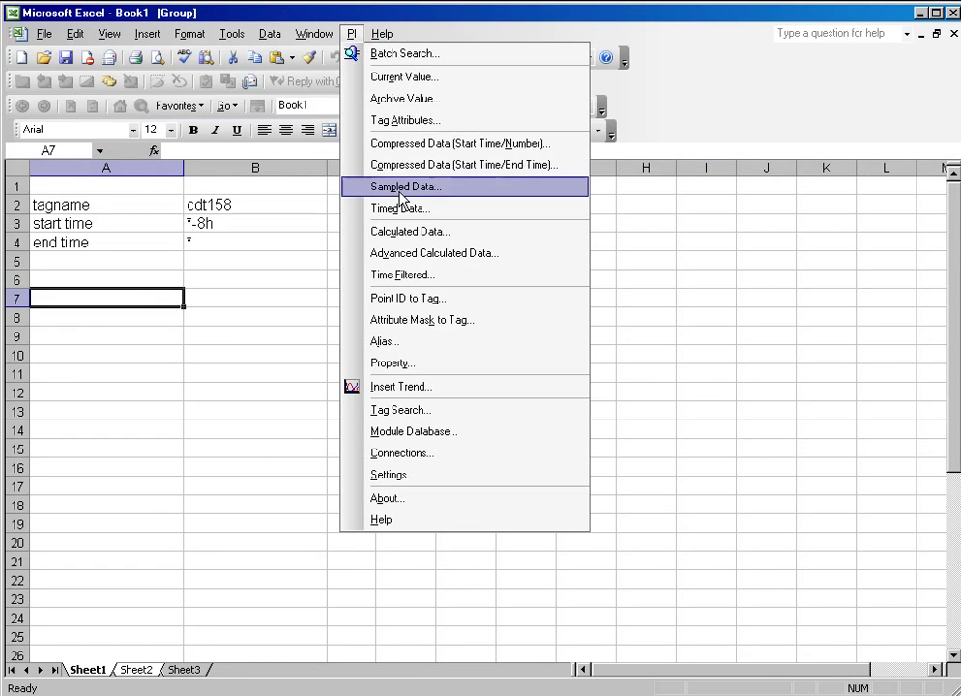
{"action": "left_click", "coordinate": [423, 255]}
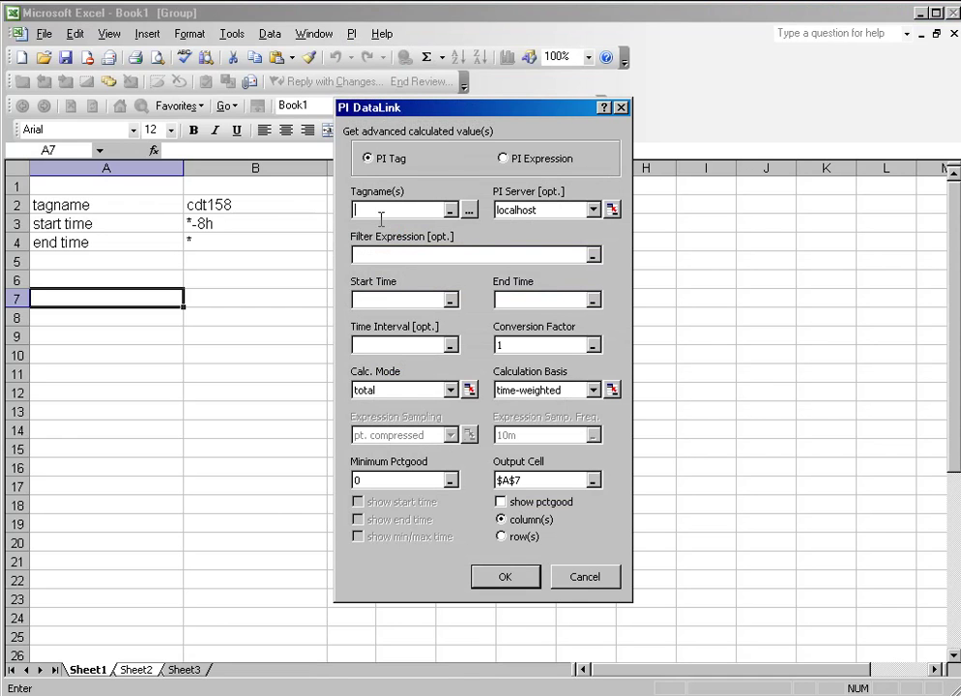
{"action": "left_click", "coordinate": [242, 205]}
{"action": "left_click", "coordinate": [407, 298]}
{"action": "left_click", "coordinate": [215, 224]}
{"action": "left_click", "coordinate": [530, 299]}
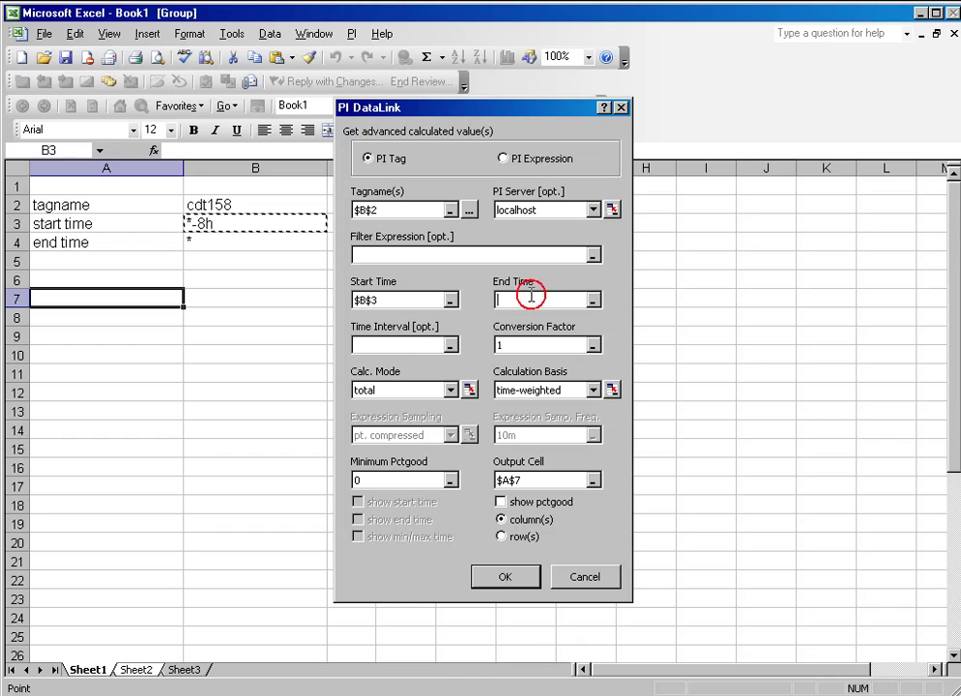
{"action": "left_click", "coordinate": [238, 243]}
Set a 1h interval, average mode, shown start times and 80% minimum good, filling results from A7
{"action": "left_click", "coordinate": [380, 345]}
{"action": "type", "text": "1"}
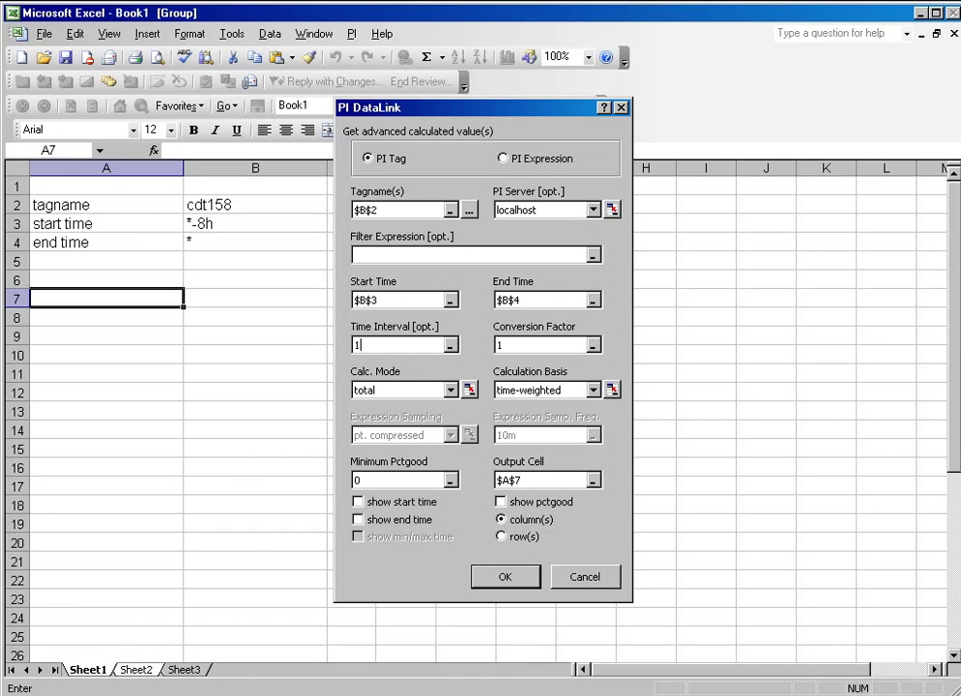
{"action": "type", "text": "h"}
{"action": "left_click", "coordinate": [447, 389]}
{"action": "left_click", "coordinate": [381, 472]}
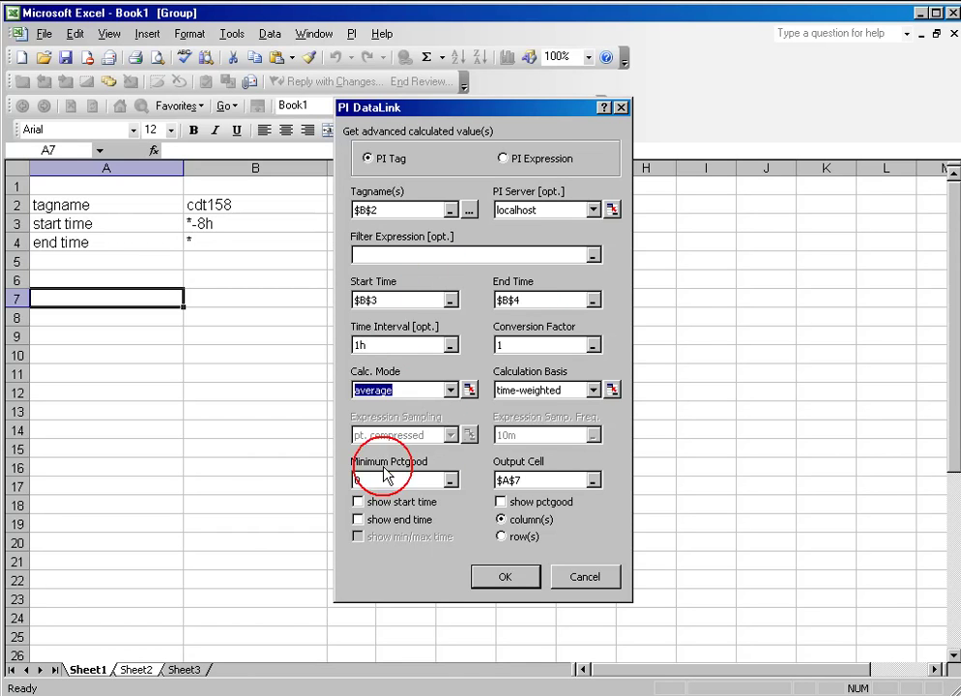
{"action": "left_click", "coordinate": [357, 502]}
{"action": "double_click", "coordinate": [356, 479]}
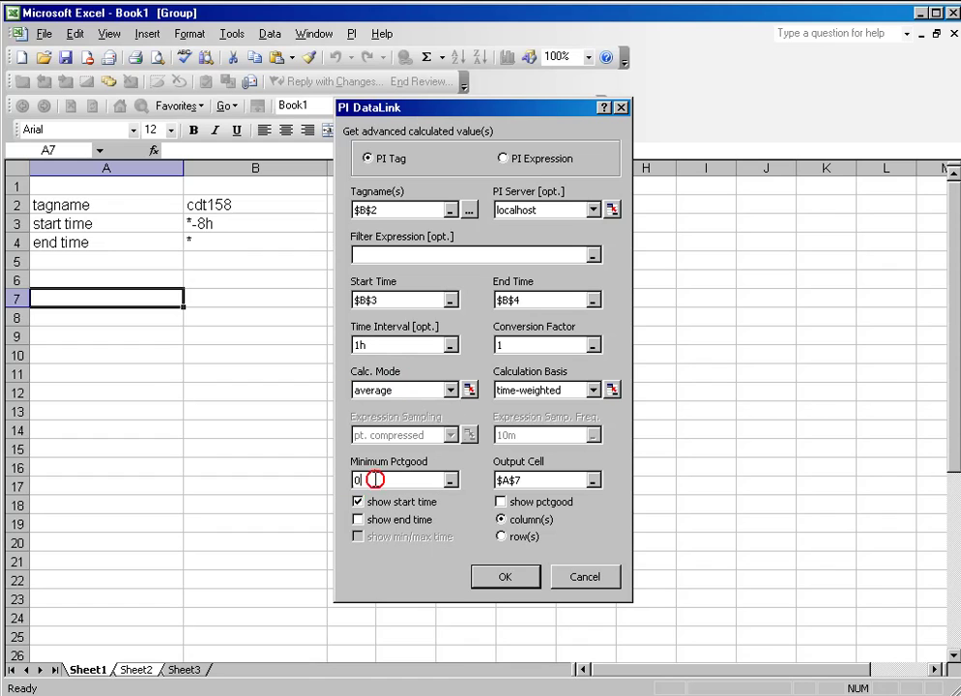
{"action": "type", "text": "80"}
{"action": "left_click", "coordinate": [503, 577]}
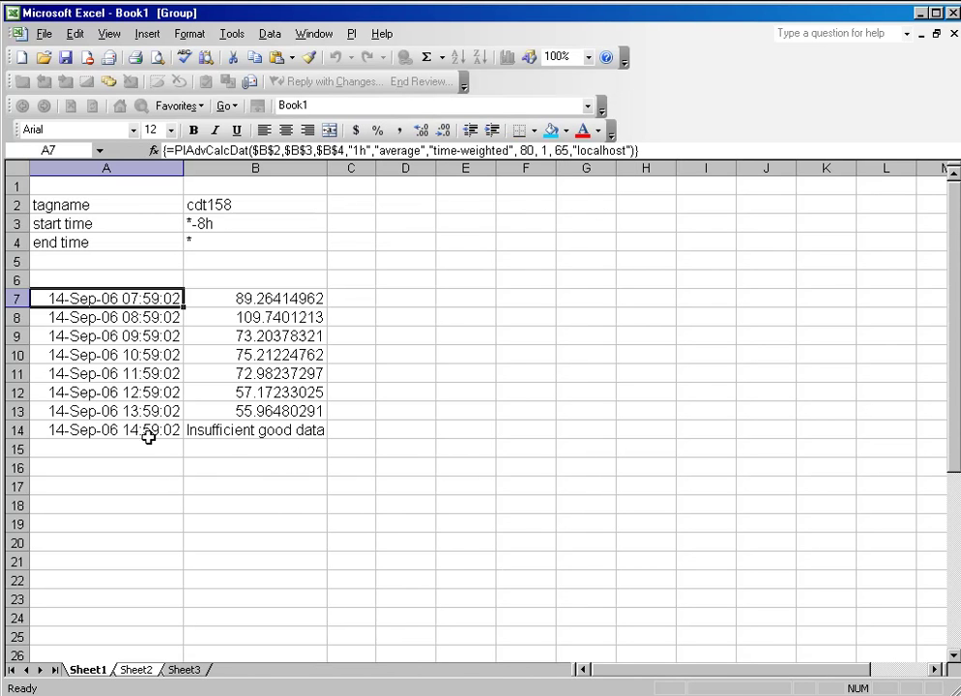
Highlight row A14:B14, the Insufficient good data hour, with a cyan fill
{"action": "left_click_drag", "start_coordinate": [148, 437], "coordinate": [268, 437]}
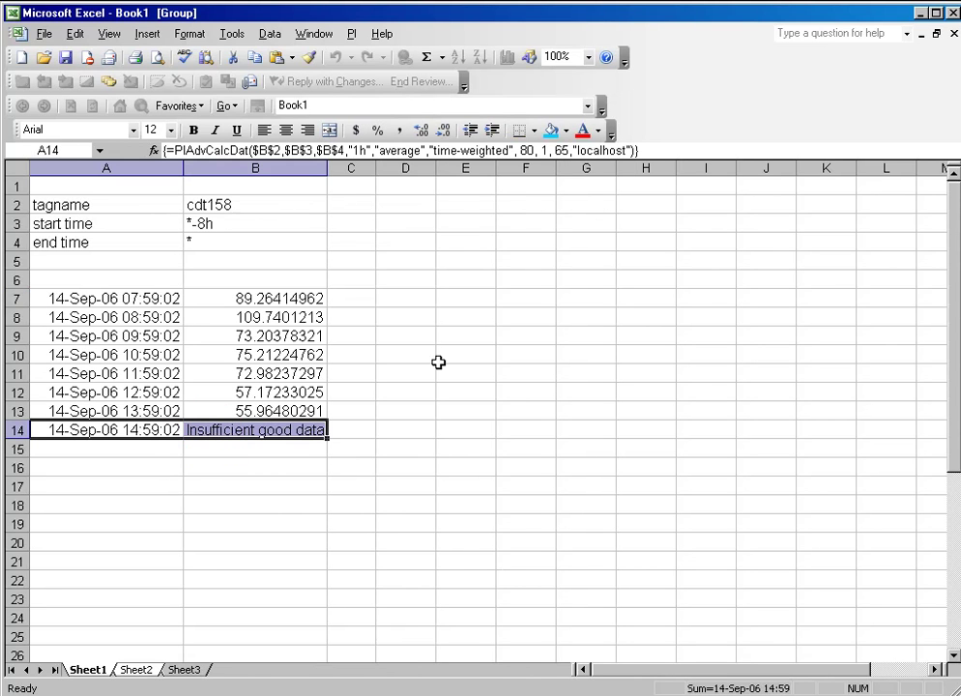
{"action": "left_click", "coordinate": [550, 131]}
{"action": "left_click", "coordinate": [367, 489]}
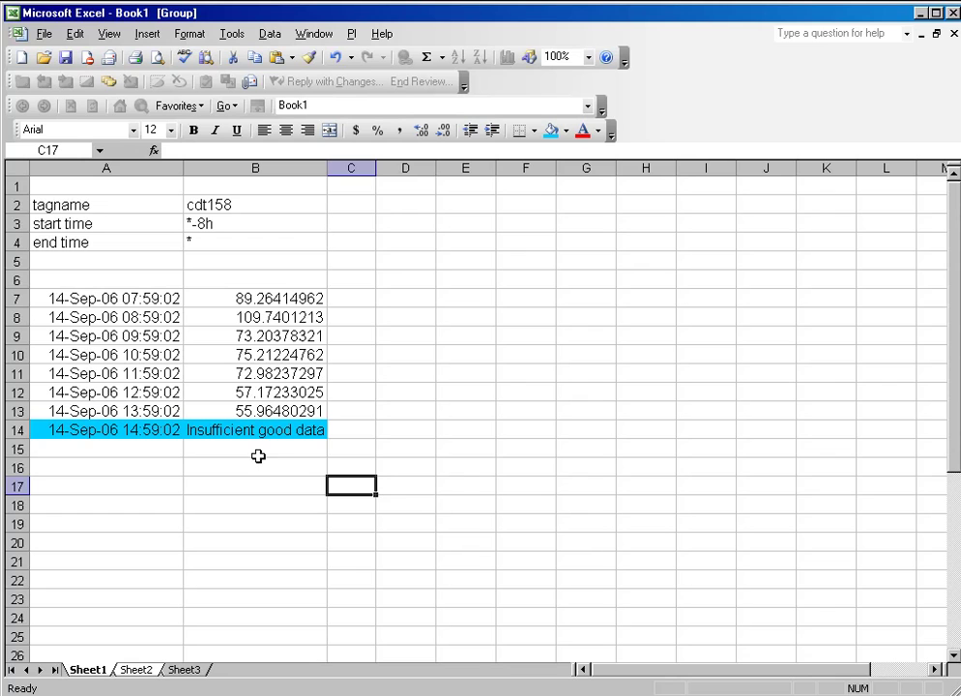
Select D7, widen column D, and bring up the Advanced Calculated Data settings beside the data
{"action": "left_click", "coordinate": [414, 295]}
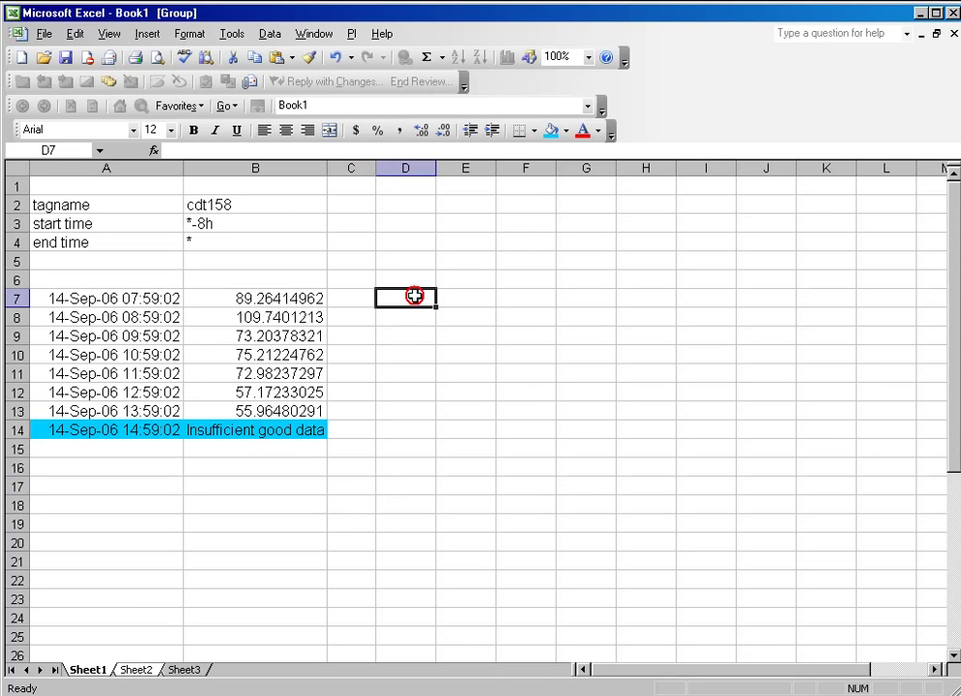
{"action": "left_click_drag", "start_coordinate": [435, 169], "coordinate": [489, 169]}
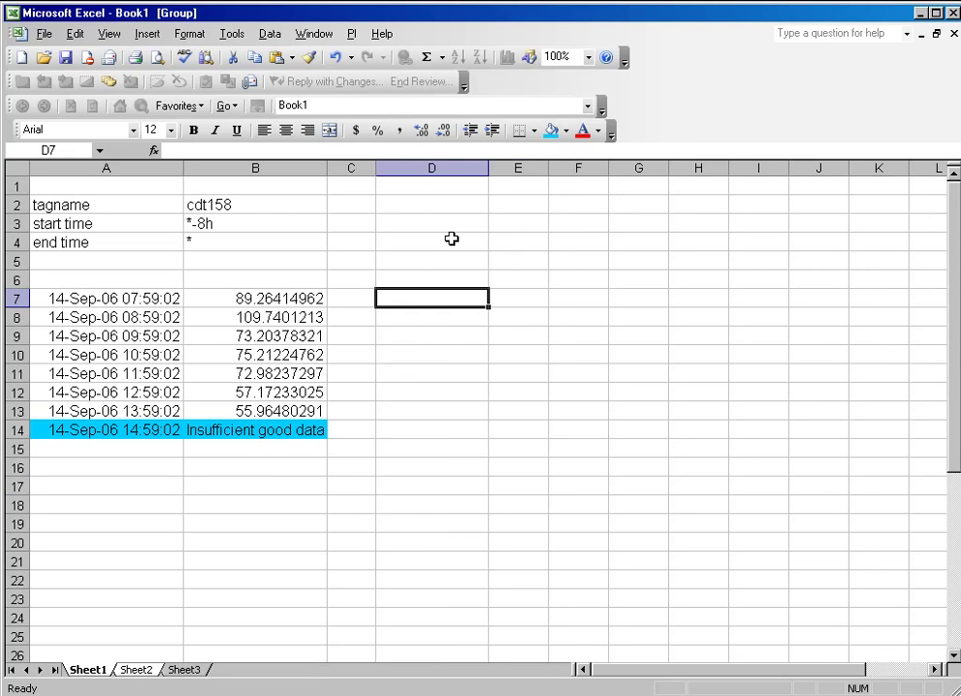
{"action": "left_click", "coordinate": [351, 34]}
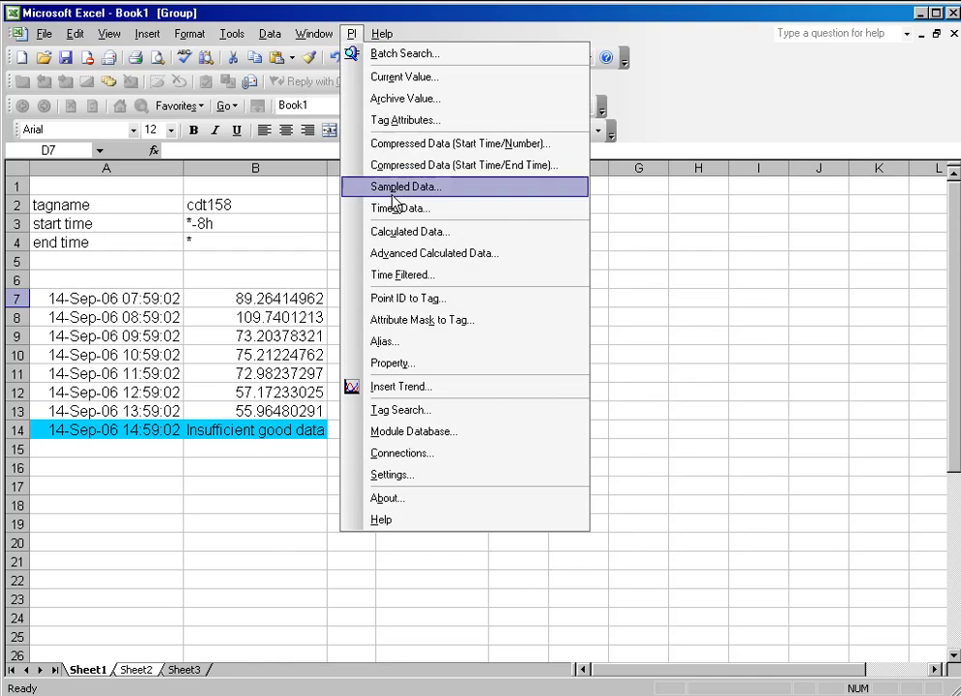
{"action": "left_click", "coordinate": [358, 253]}
{"action": "left_click", "coordinate": [412, 108]}
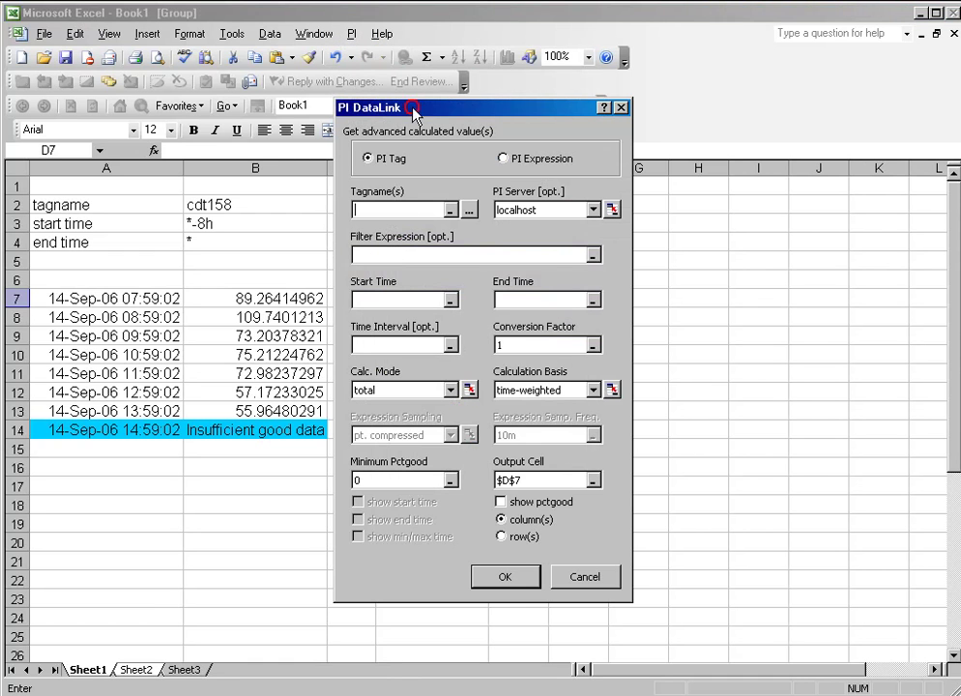
{"action": "left_click_drag", "start_coordinate": [411, 109], "coordinate": [608, 96]}
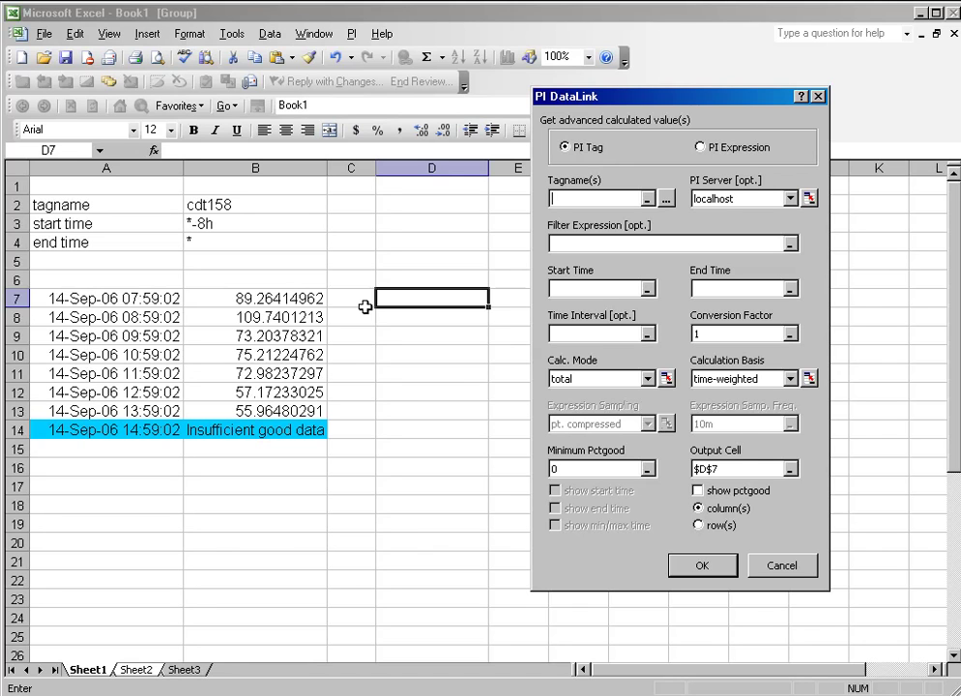
Count cdt158 events in D7 using B2, B3 and B4, event-weighted, giving 93
{"action": "left_click", "coordinate": [247, 202]}
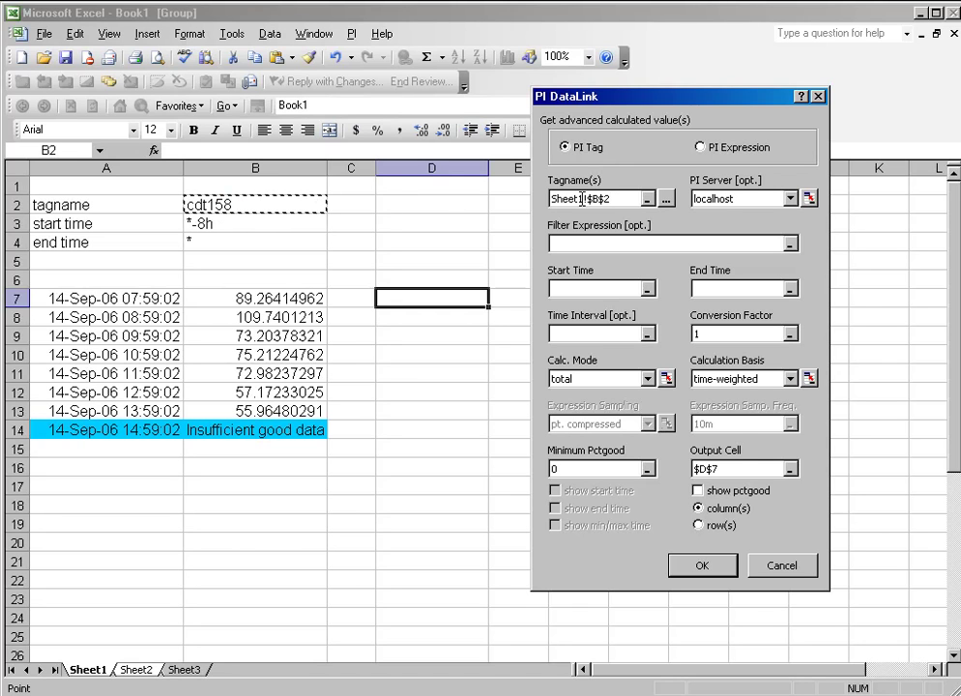
{"action": "left_click", "coordinate": [568, 287]}
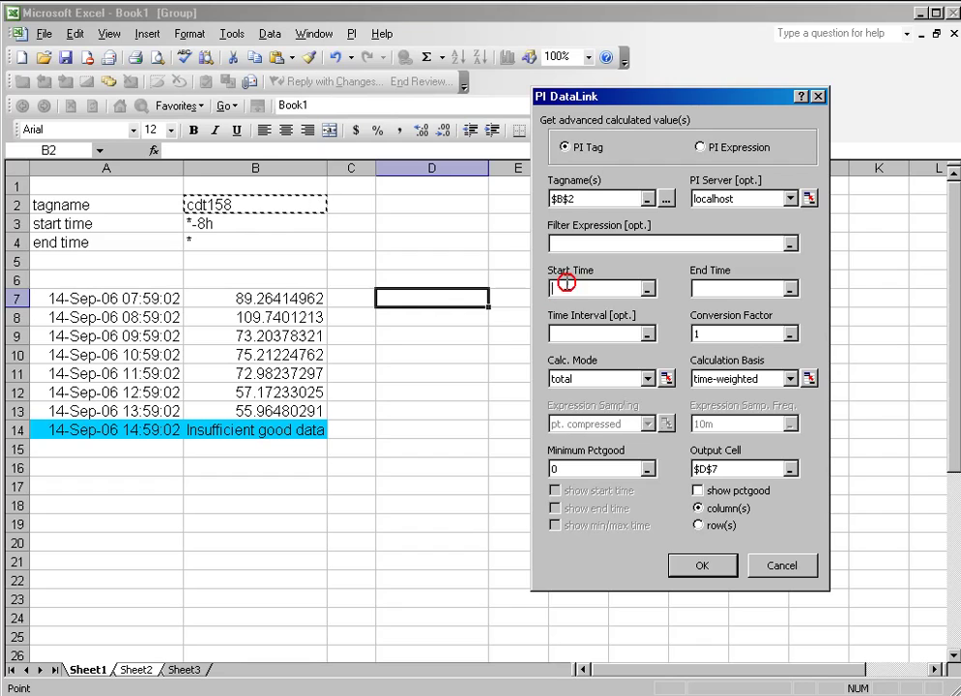
{"action": "left_click", "coordinate": [246, 224]}
{"action": "left_click", "coordinate": [723, 288]}
{"action": "left_click", "coordinate": [241, 242]}
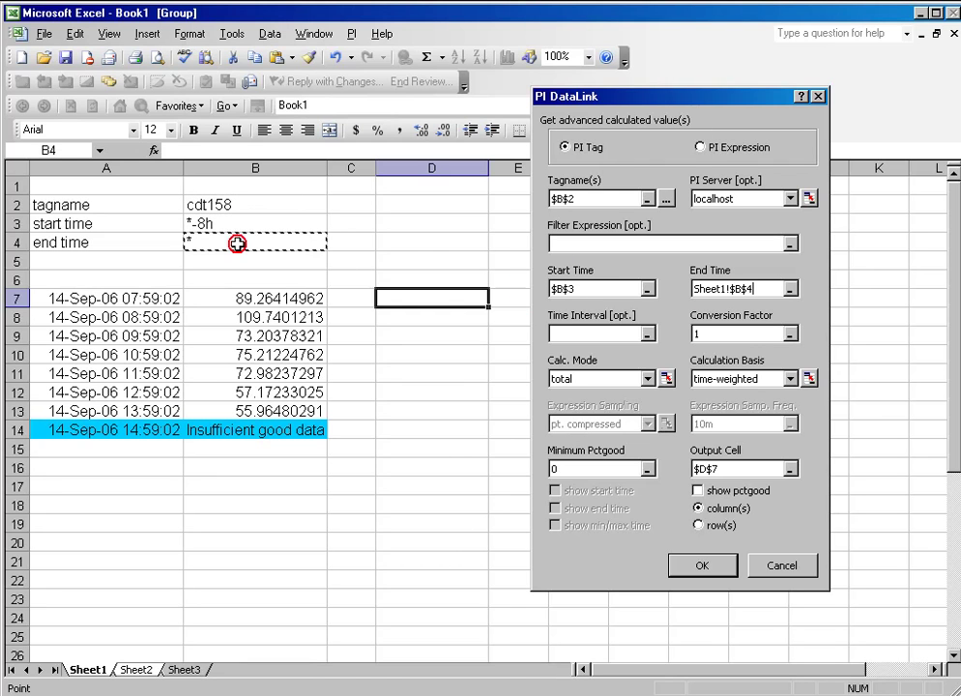
{"action": "left_click", "coordinate": [646, 378]}
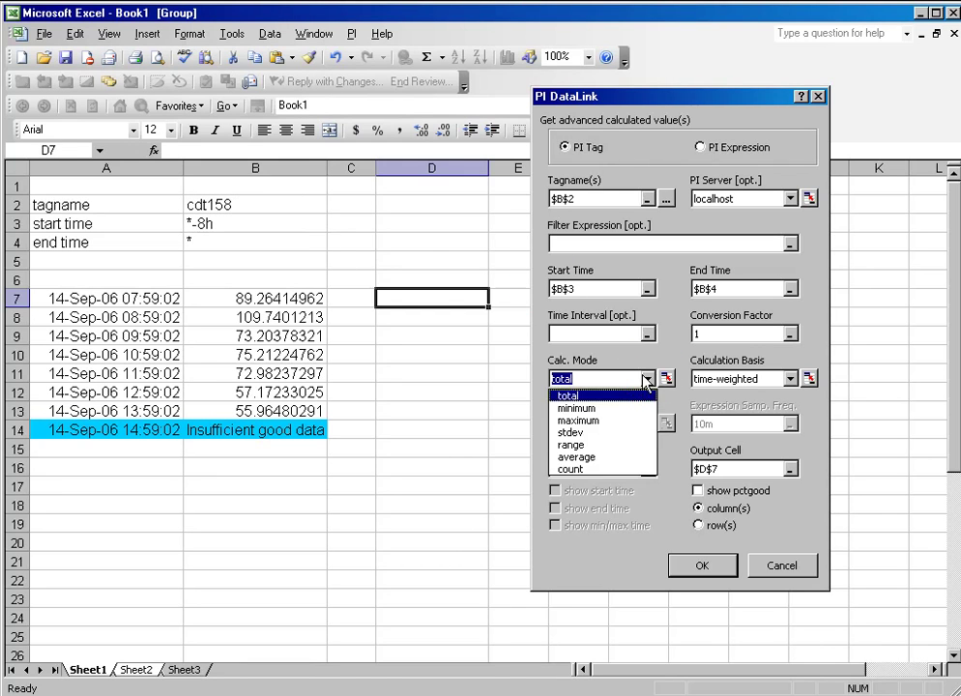
{"action": "left_click", "coordinate": [591, 469]}
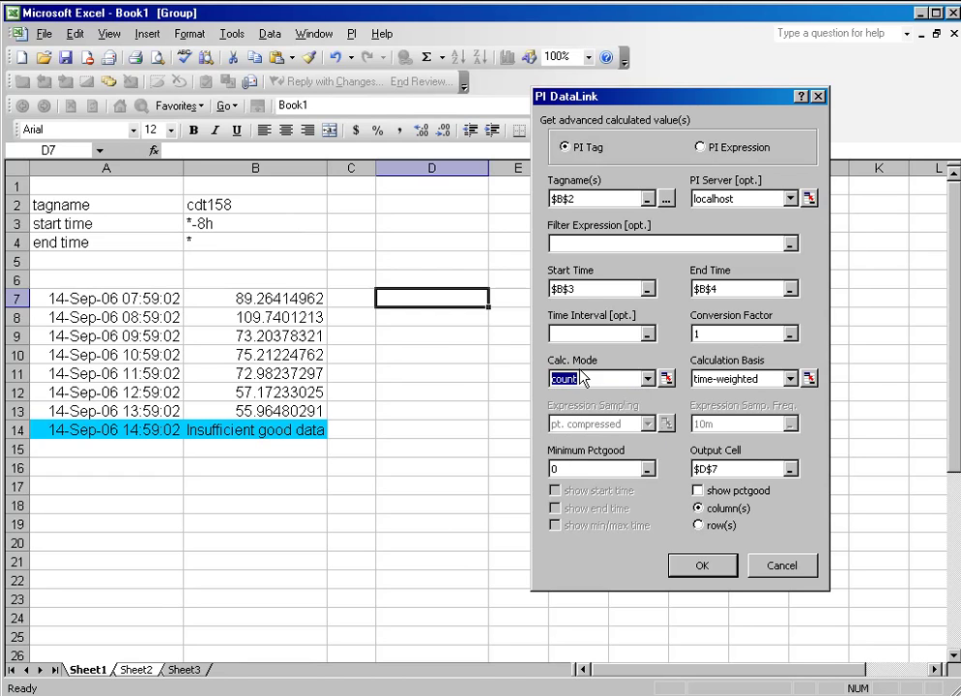
{"action": "left_click", "coordinate": [789, 377]}
{"action": "left_click", "coordinate": [736, 407]}
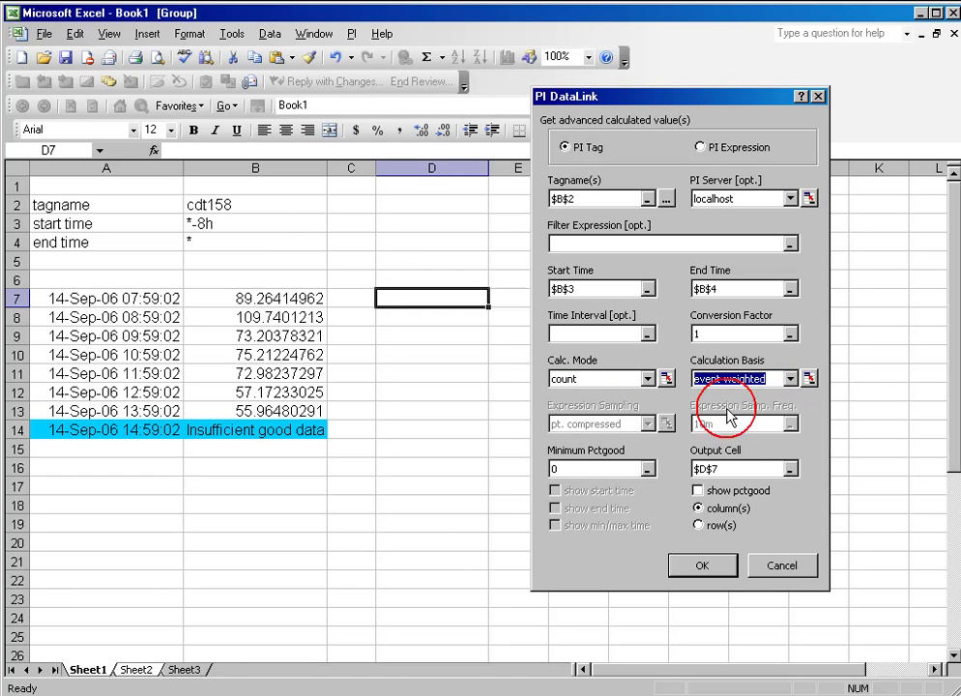
{"action": "left_click", "coordinate": [706, 568]}
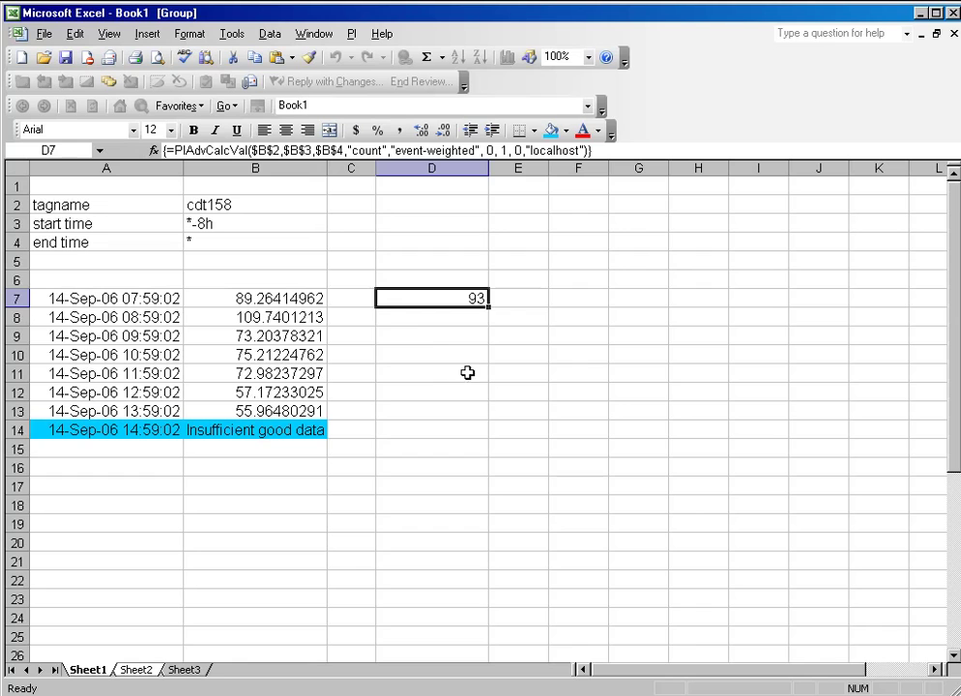
Change the D7 count's calculation basis to time-weighted, which returns 28800
{"action": "left_click", "coordinate": [240, 200]}
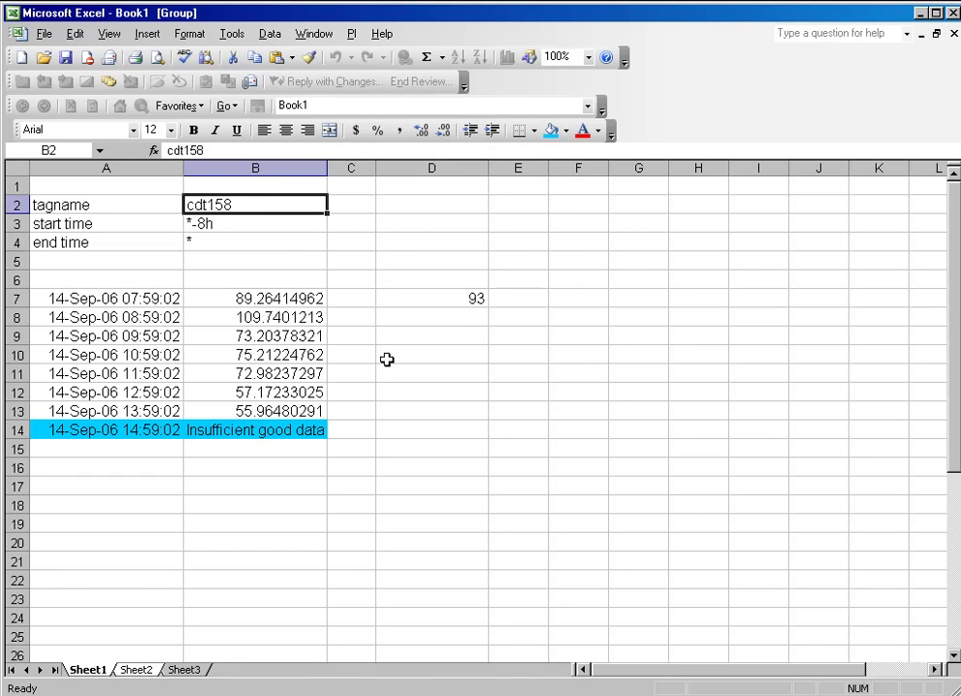
{"action": "left_click", "coordinate": [440, 301]}
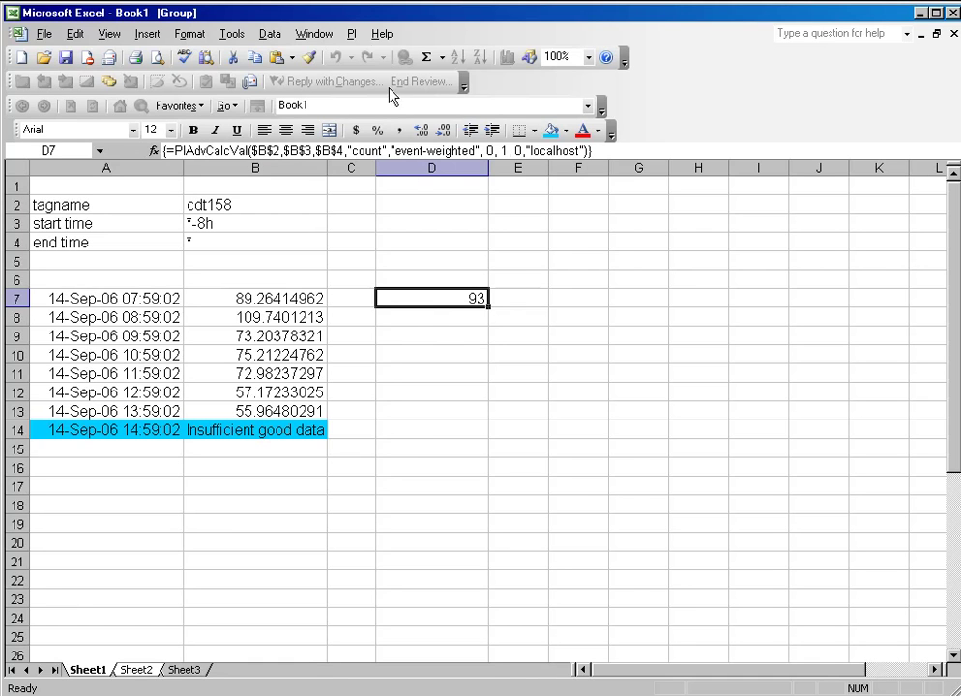
{"action": "left_click", "coordinate": [350, 33]}
{"action": "left_click", "coordinate": [407, 253]}
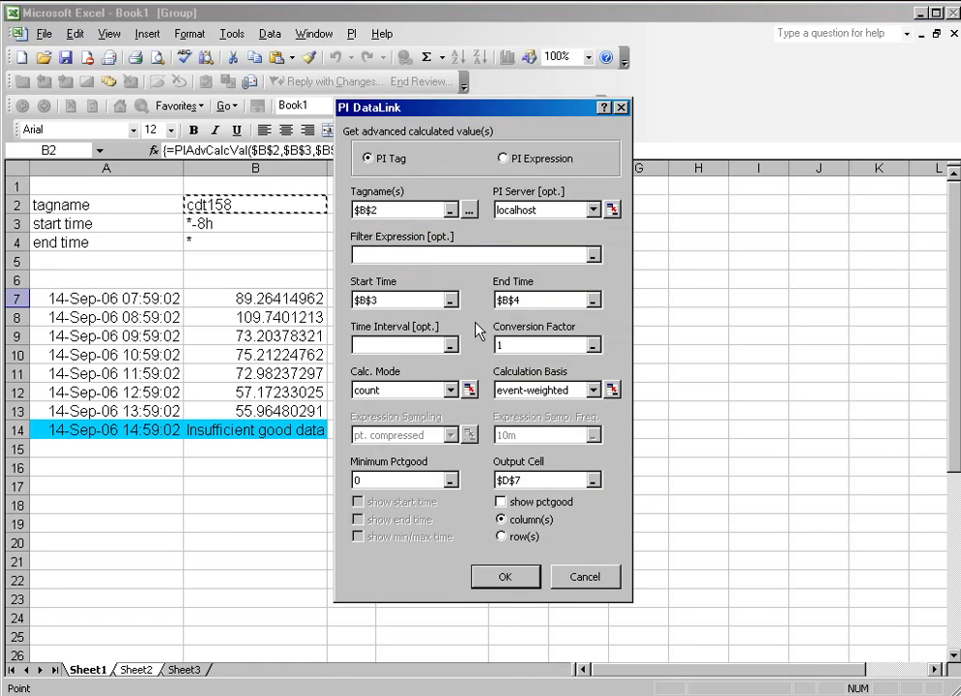
{"action": "left_click", "coordinate": [529, 390]}
{"action": "left_click", "coordinate": [520, 408]}
{"action": "left_click", "coordinate": [512, 580]}
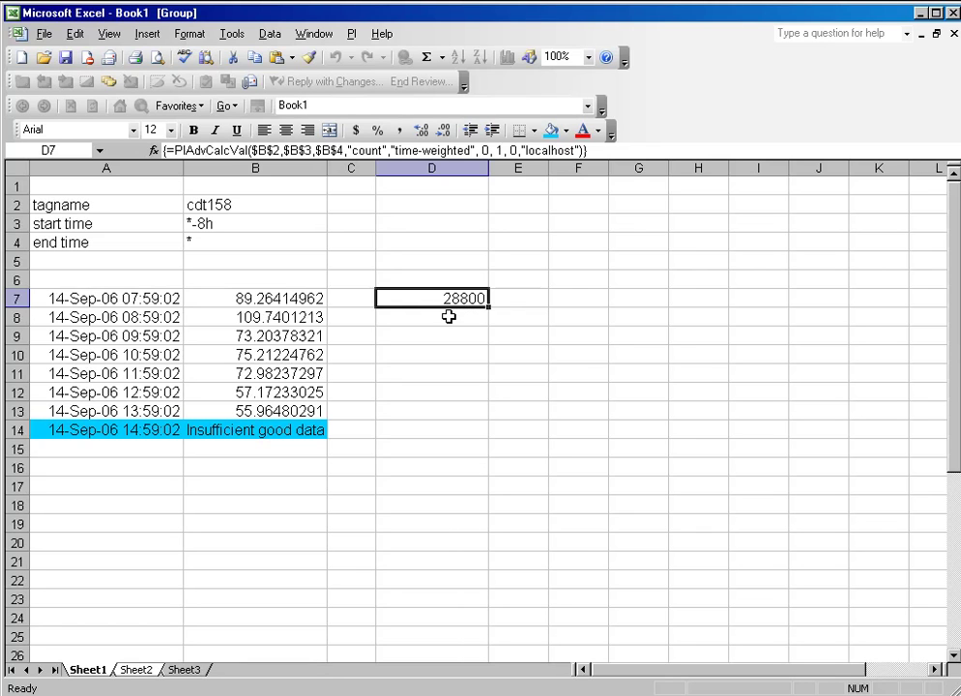
Restore the event-weighted basis so D7 shows 93, and narrow column D
{"action": "left_click", "coordinate": [348, 37]}
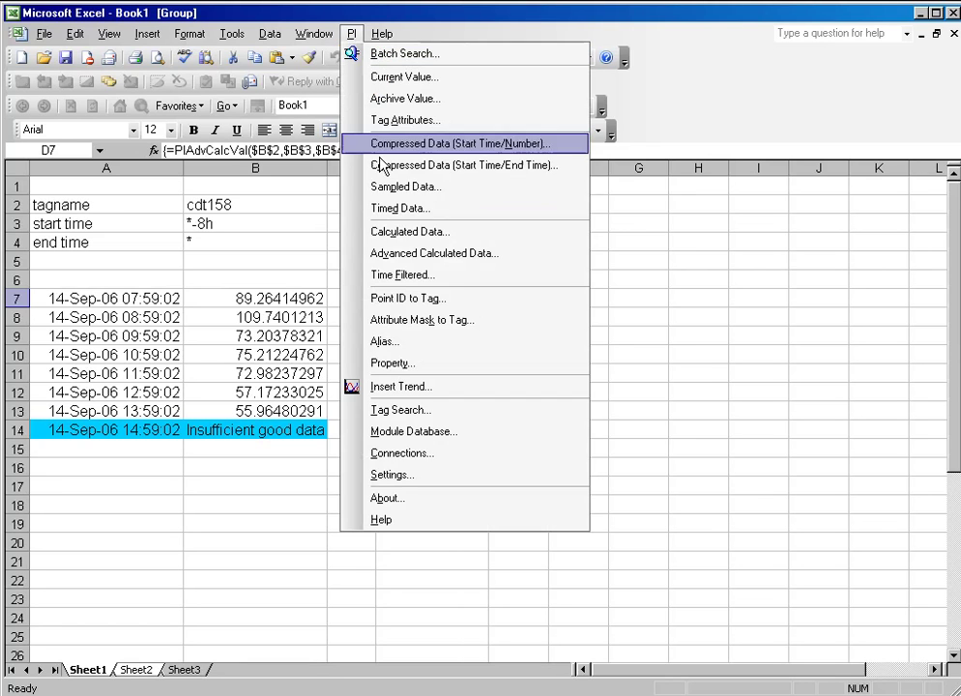
{"action": "left_click", "coordinate": [435, 261]}
{"action": "left_click", "coordinate": [522, 390]}
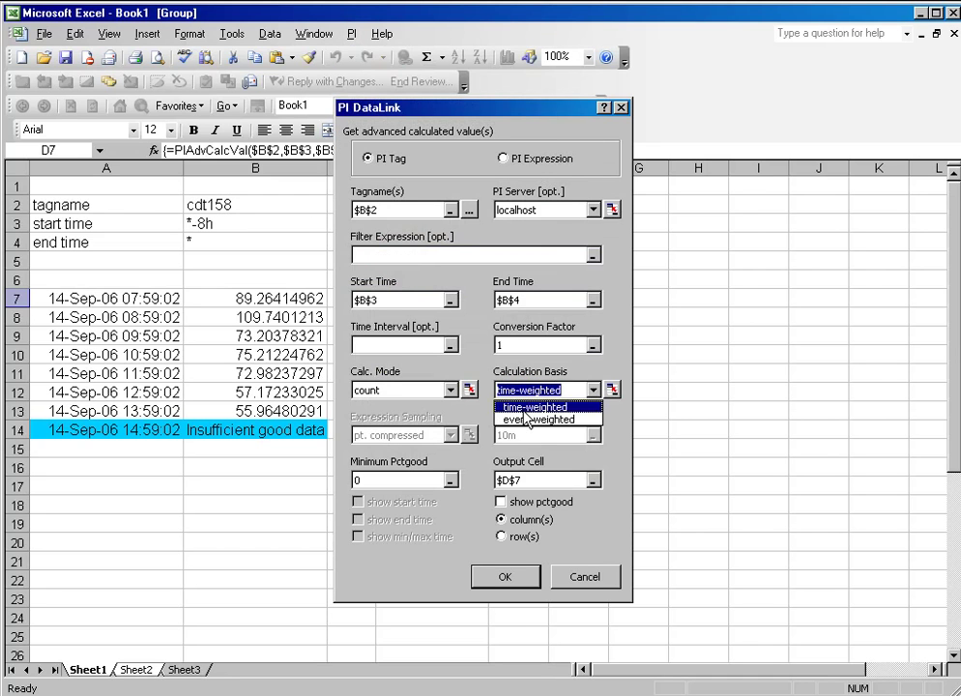
{"action": "left_click", "coordinate": [556, 367]}
{"action": "left_click", "coordinate": [504, 576]}
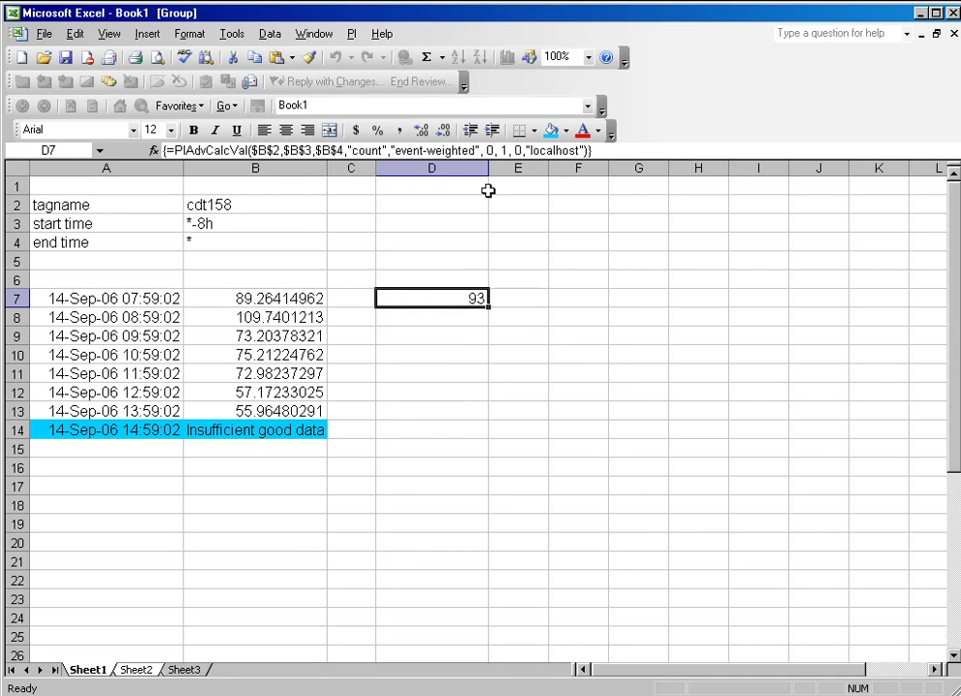
{"action": "left_click_drag", "start_coordinate": [489, 170], "coordinate": [451, 170]}
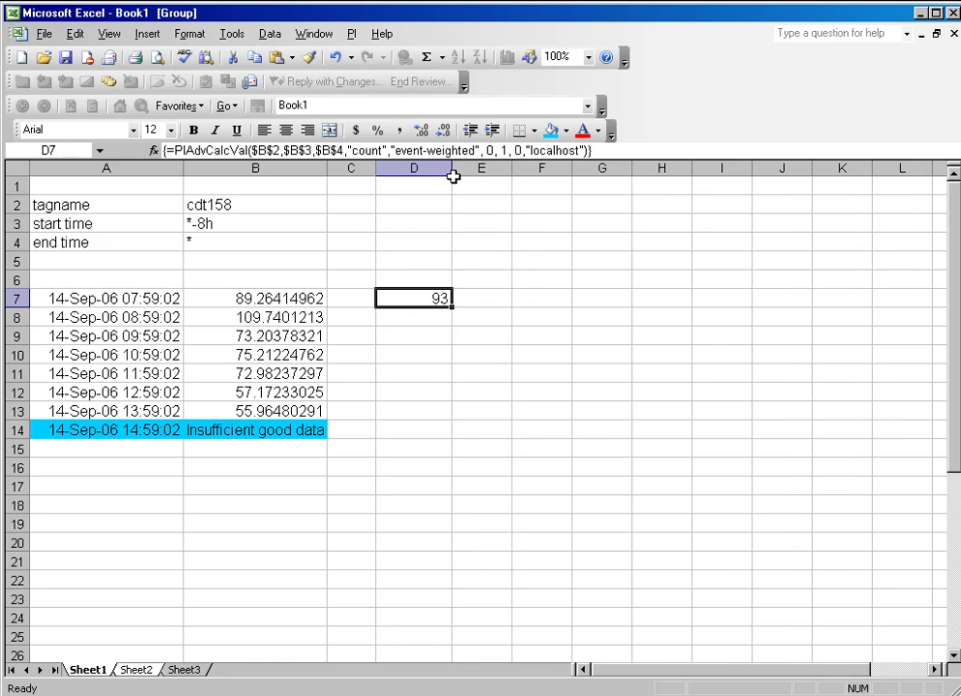
Begin an advanced calculation for E12 with tag cdt158 and filter expression tag1 > 5
{"action": "left_click", "coordinate": [485, 385]}
{"action": "left_click", "coordinate": [352, 33]}
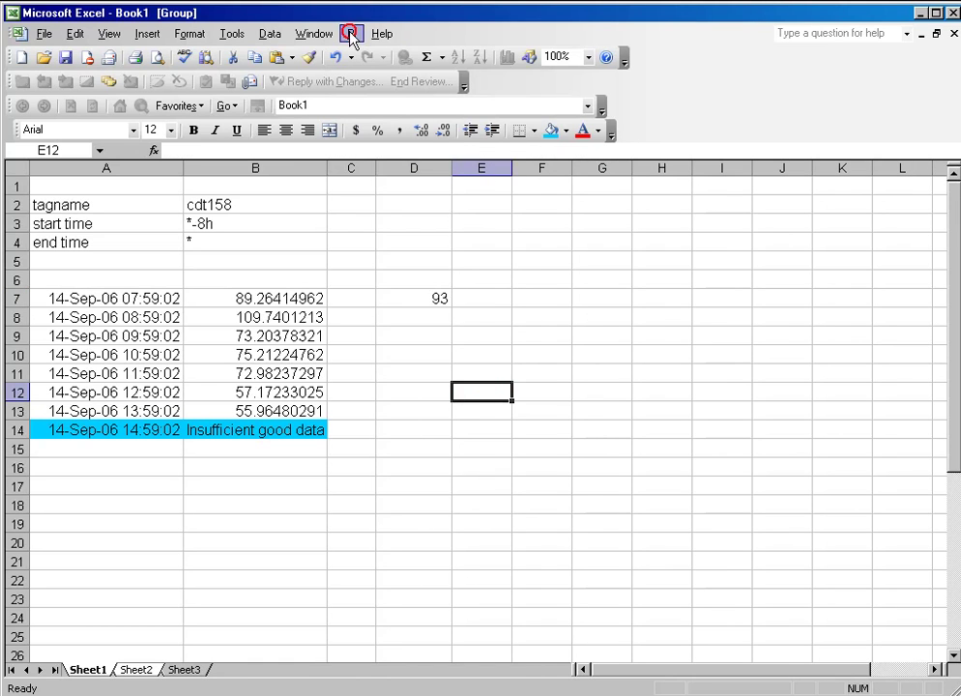
{"action": "left_click", "coordinate": [392, 255]}
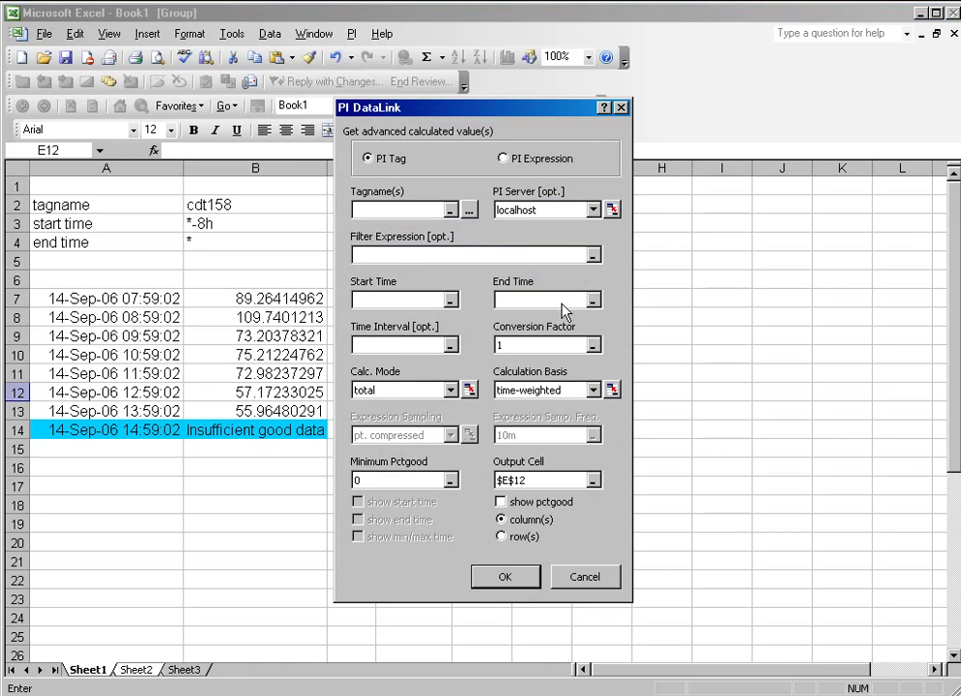
{"action": "left_click", "coordinate": [459, 254]}
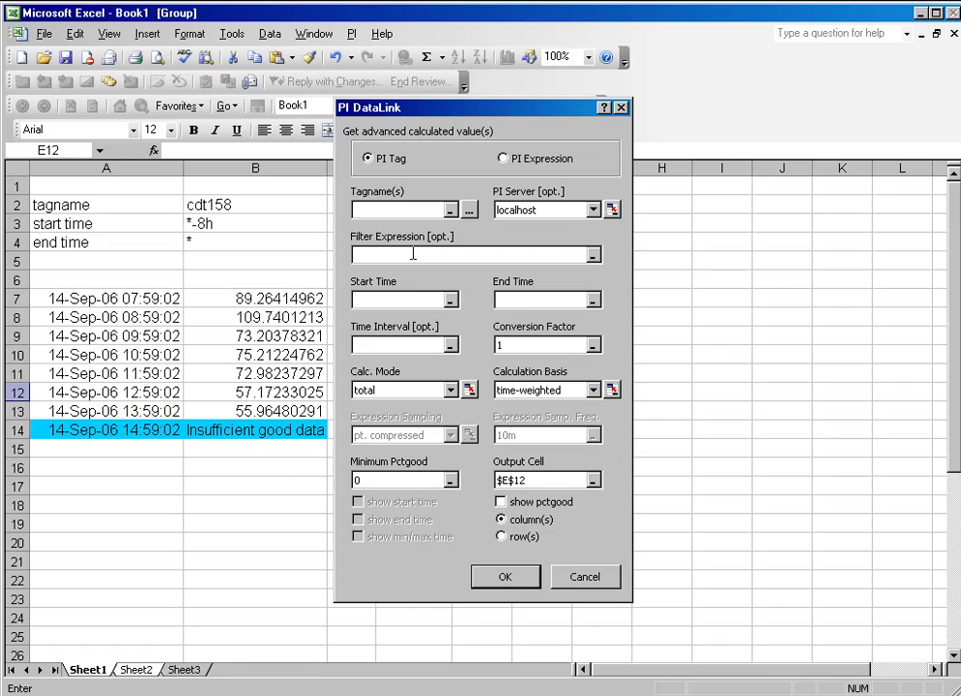
{"action": "left_click", "coordinate": [414, 206]}
{"action": "type", "text": "cdt158"}
{"action": "key", "text": "Tab"}
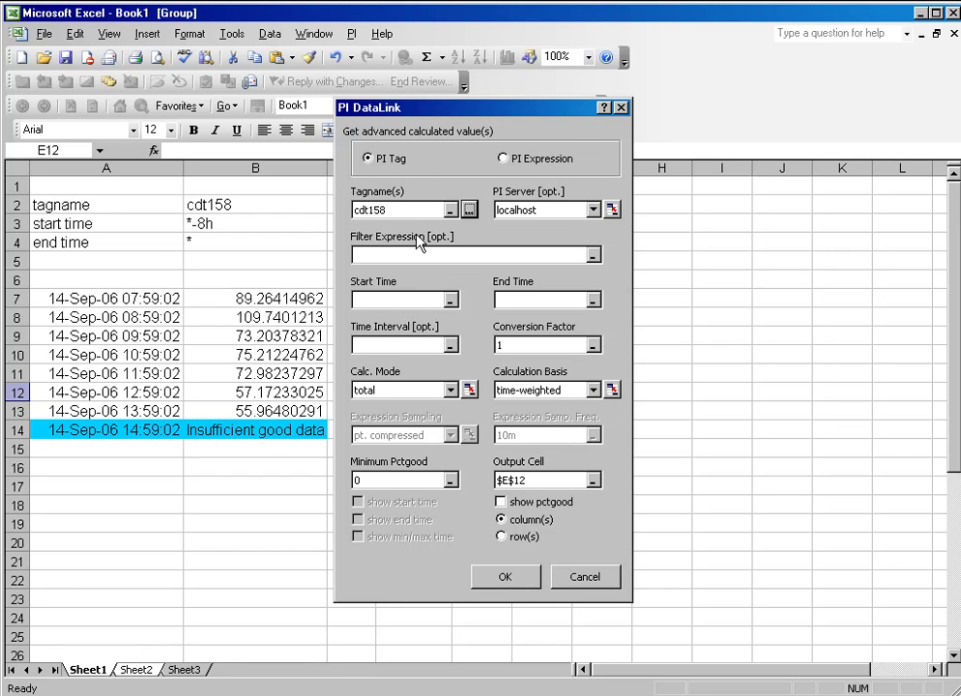
{"action": "key", "text": "Tab"}
{"action": "key", "text": "Tab"}
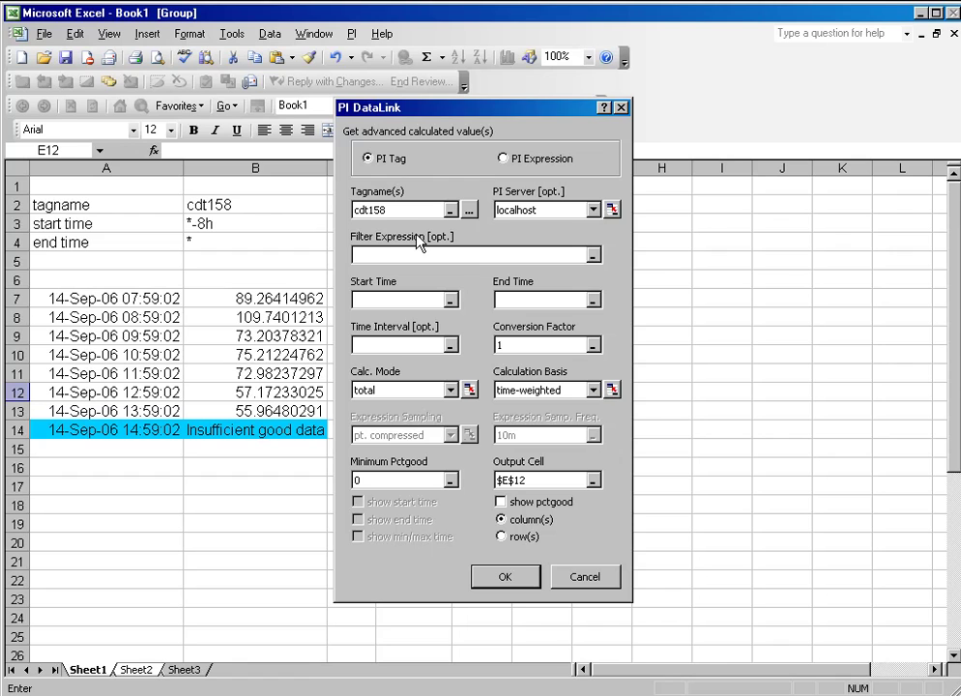
{"action": "type", "text": "tag1"}
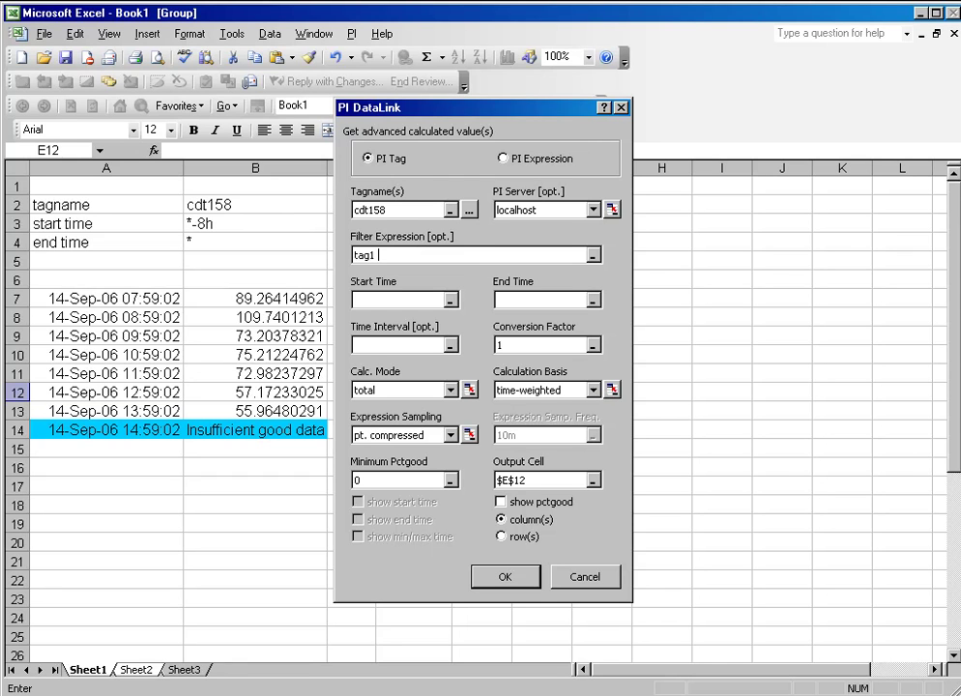
{"action": "type", "text": " > 5"}
Set expression sampling to interpolated with a 10m frequency, after trying the compressed options
{"action": "left_click", "coordinate": [450, 435]}
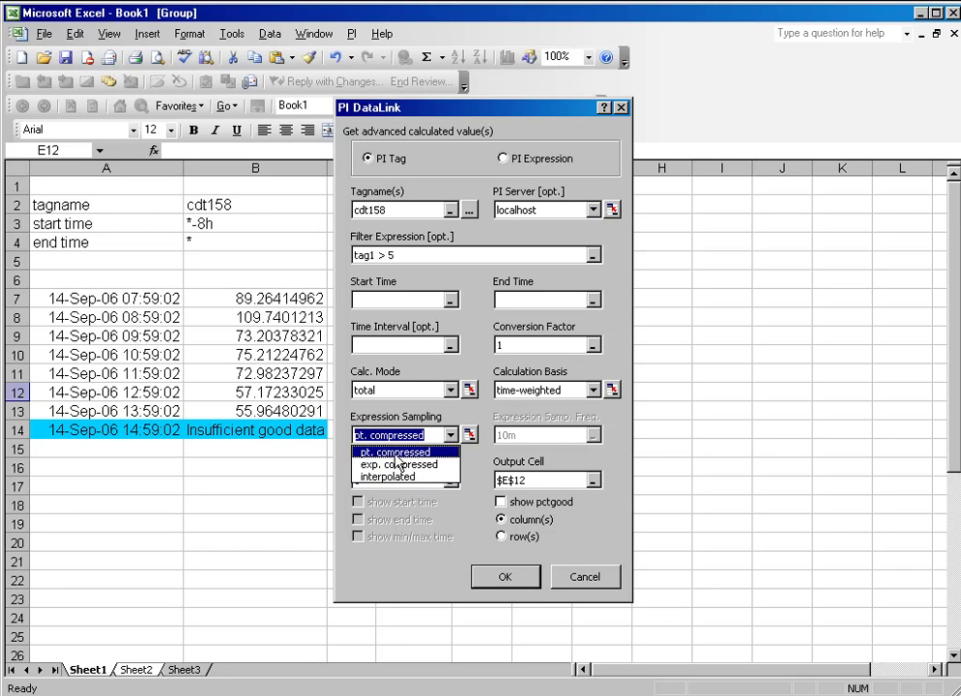
{"action": "left_click", "coordinate": [406, 454]}
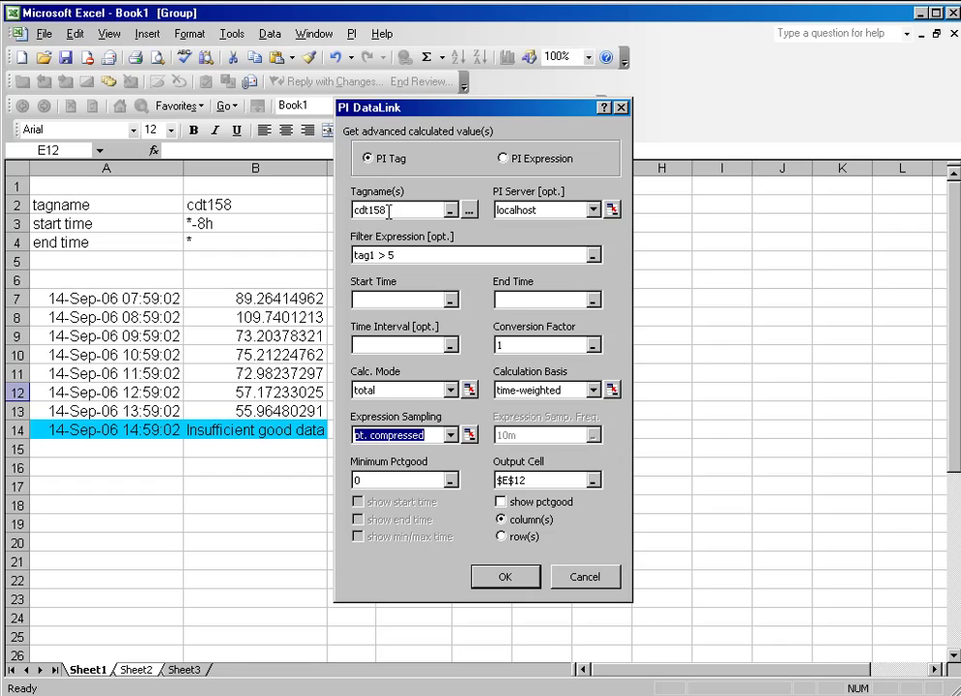
{"action": "left_click", "coordinate": [449, 434]}
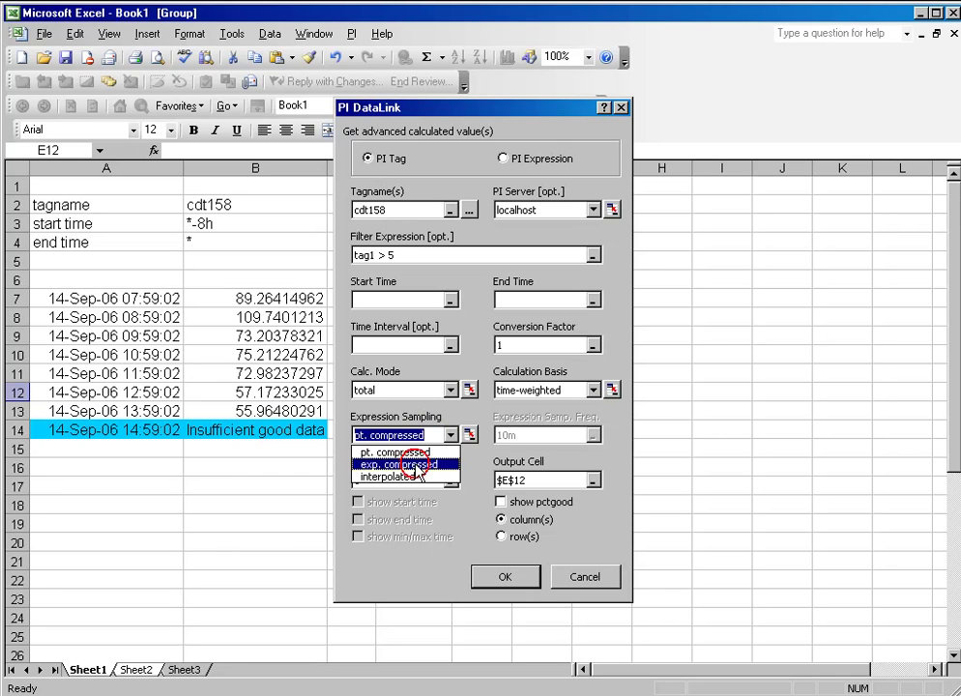
{"action": "left_click", "coordinate": [415, 465]}
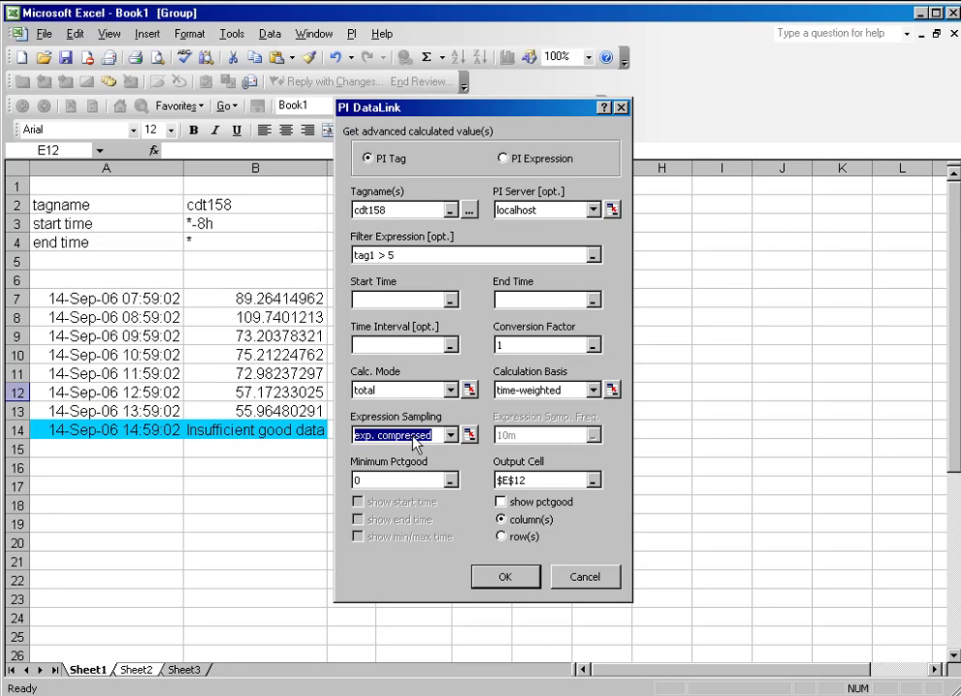
{"action": "left_click", "coordinate": [404, 194]}
{"action": "left_click", "coordinate": [395, 209]}
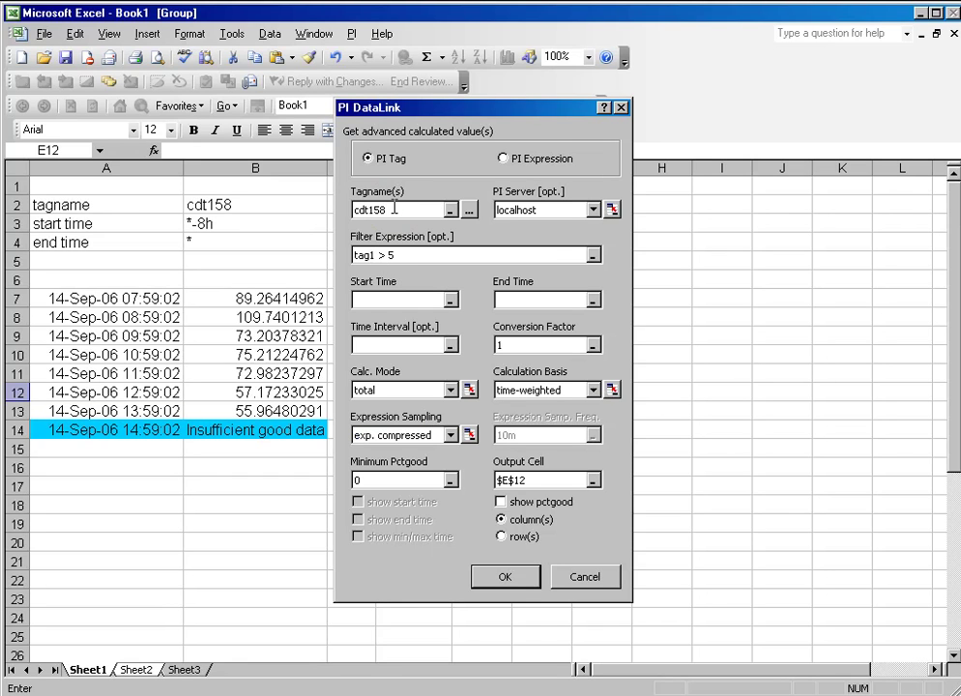
{"action": "left_click", "coordinate": [437, 436]}
{"action": "left_click", "coordinate": [404, 477]}
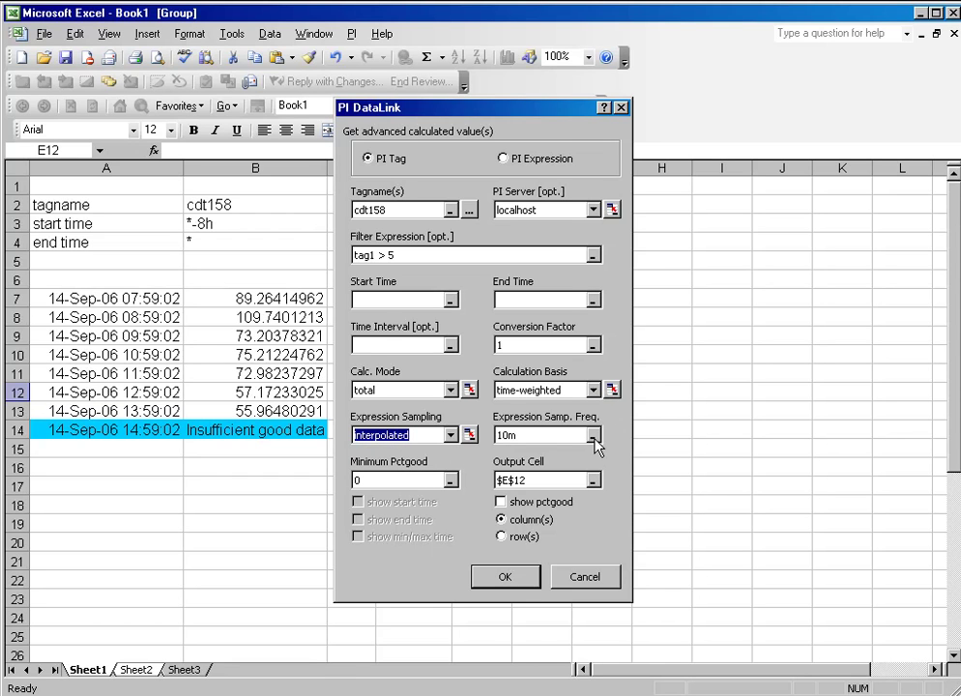
{"action": "left_click", "coordinate": [554, 434]}
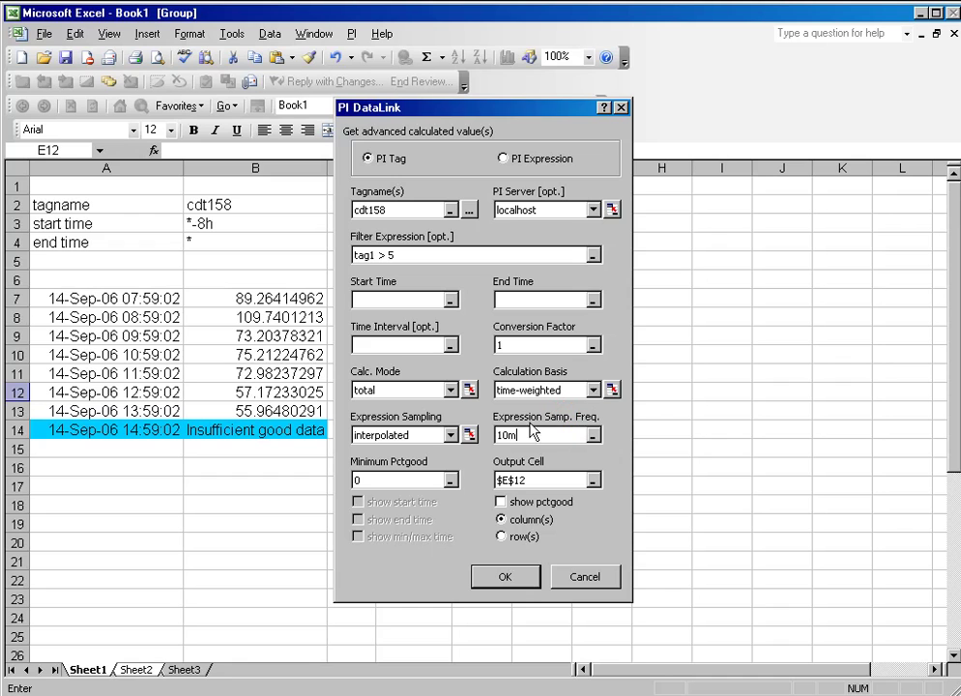